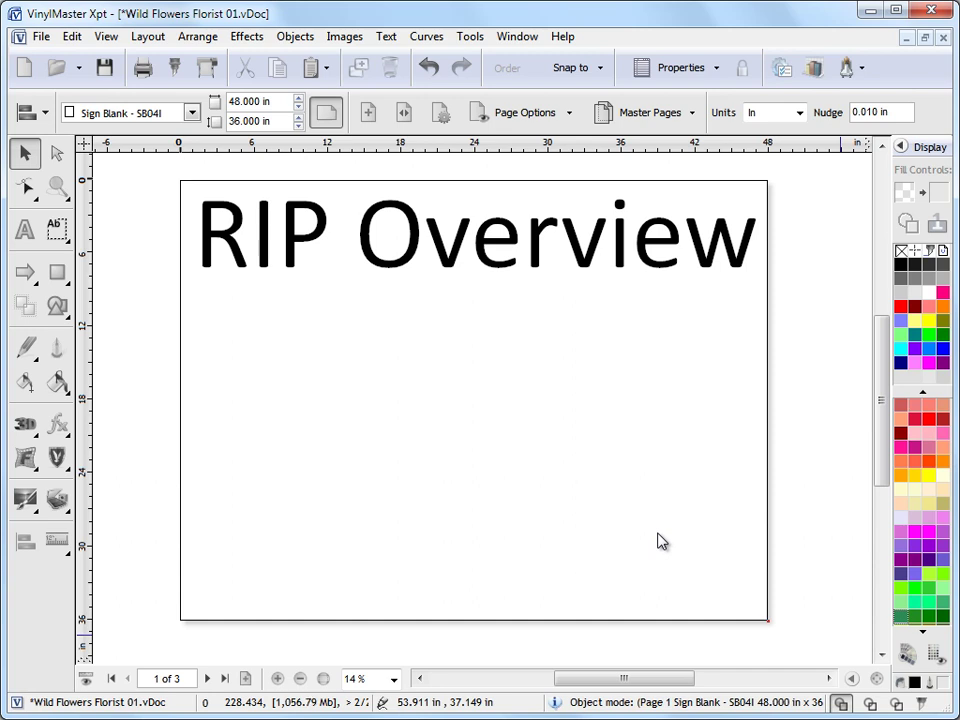
Show page 2 with the florist sign, inspect its artwork in wireframe view and restore the full-colour display.
key("Page_Down")
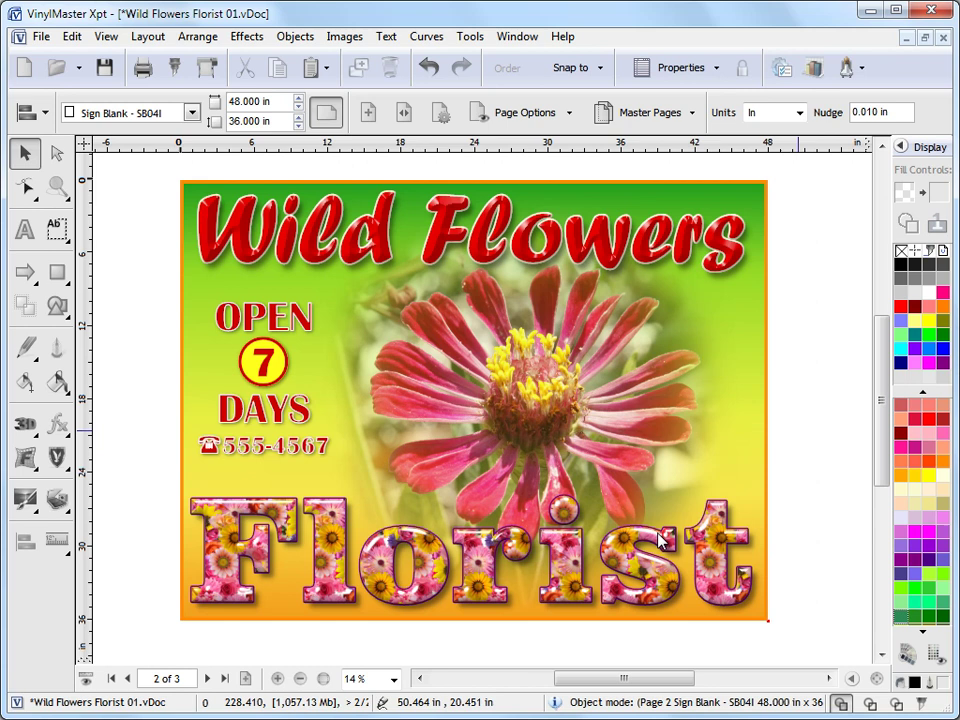
key("F9")
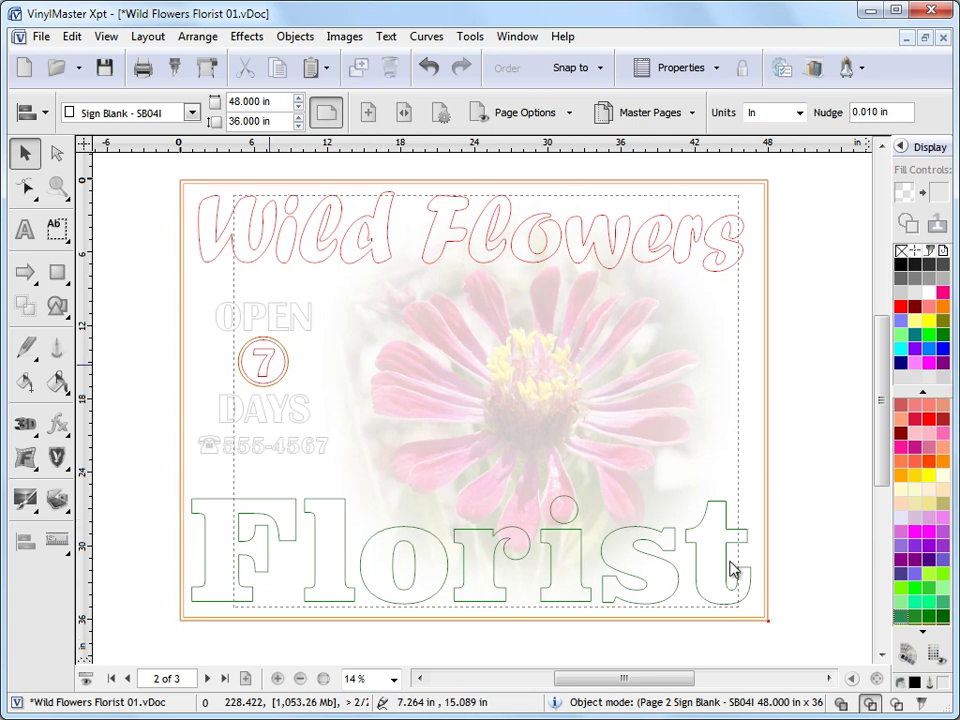
left_click(840, 703)
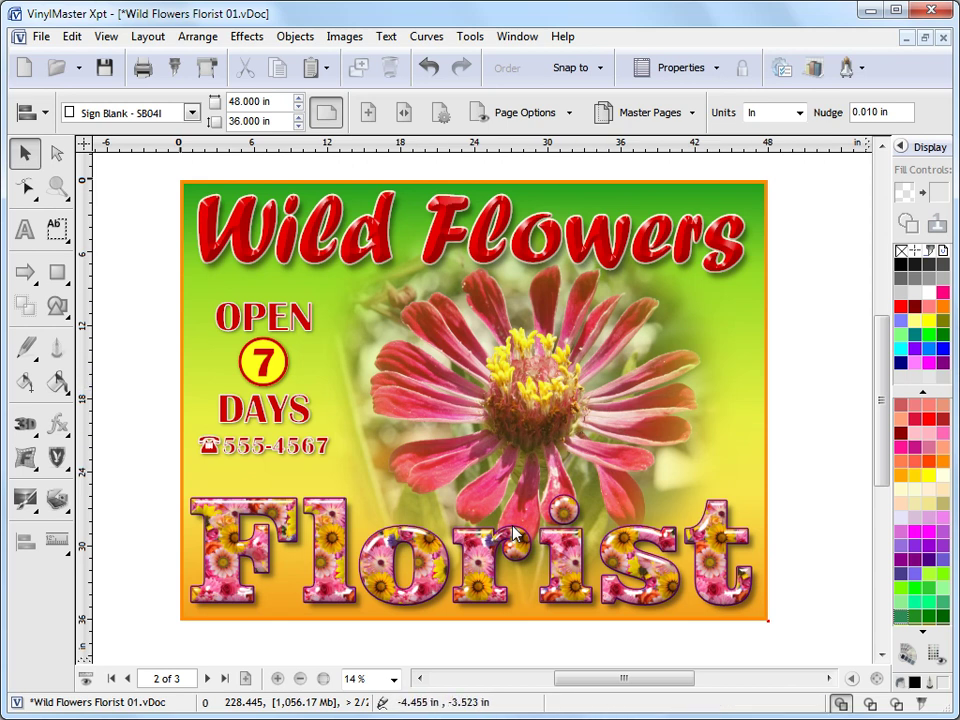
key("alt+f")
key("Down")
key("Down")
key("Down")
key("Down")
key("Down")
key("Down")
key("Down")
key("Down")
key("Down")
key("Down")
key("Down")
key("Down")
key("Down")
key("Down")
key("Down")
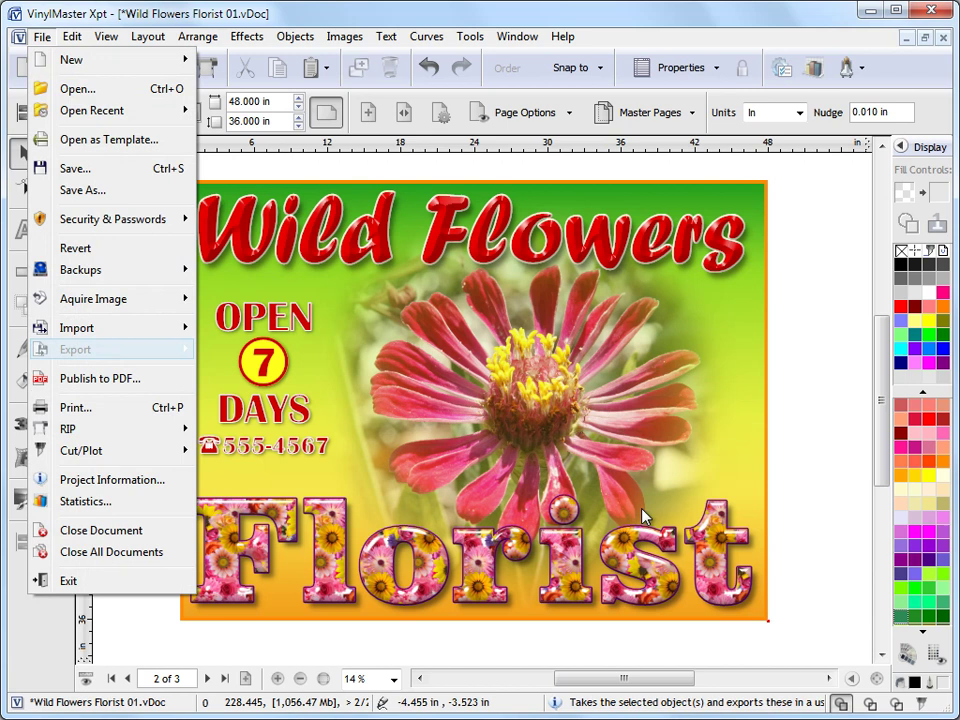
key("Right")
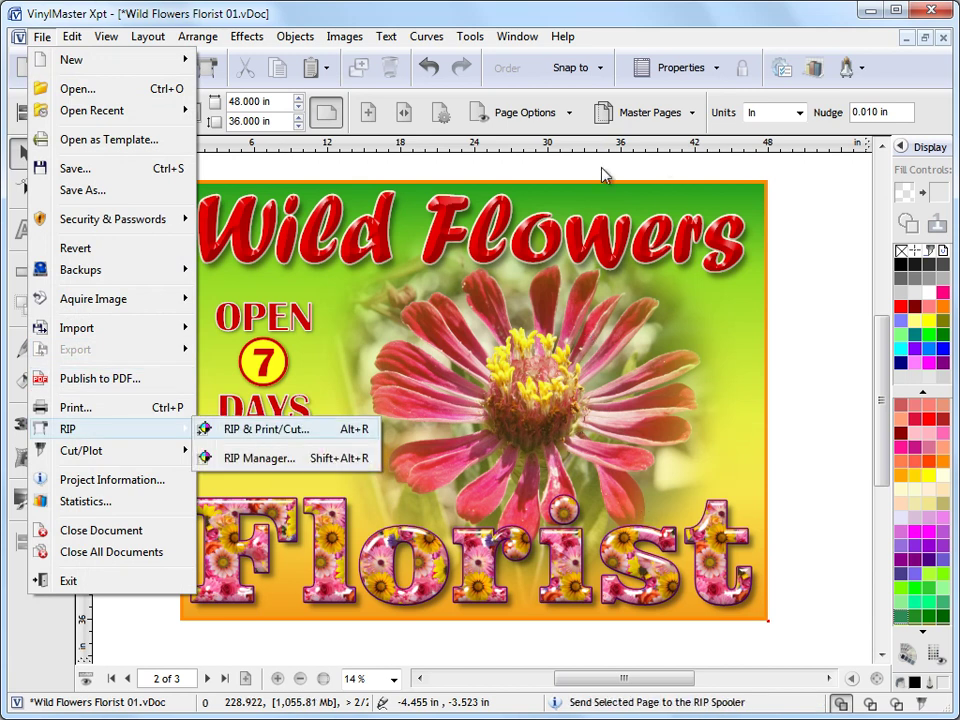
key("Escape")
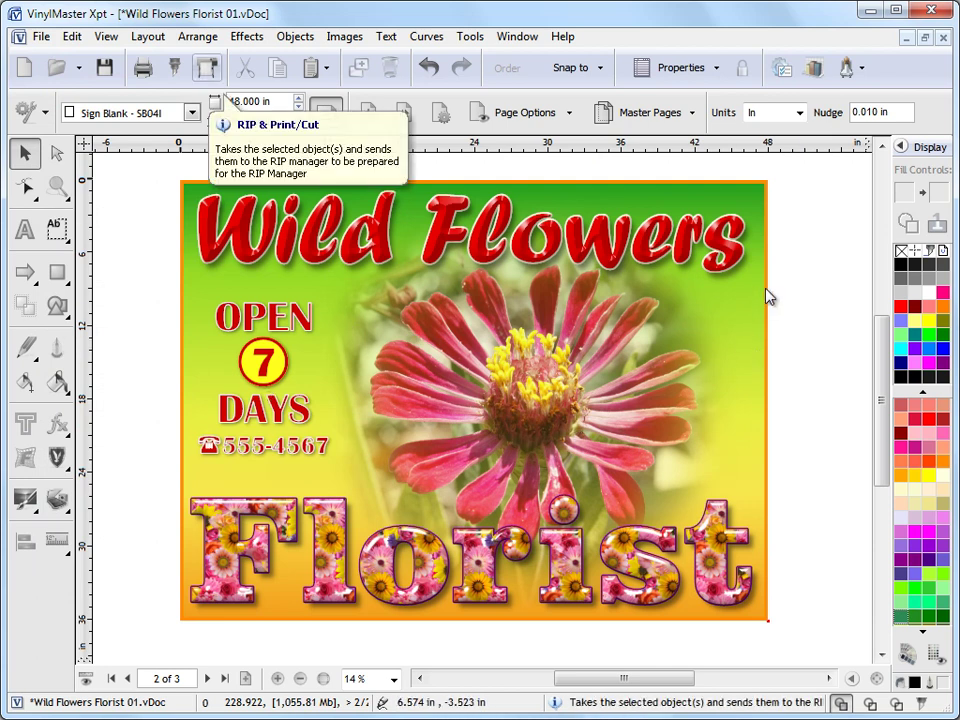
Start RIP & Print/Cut for the florist page and review its spot colours and its size and cropping settings.
left_click(207, 67)
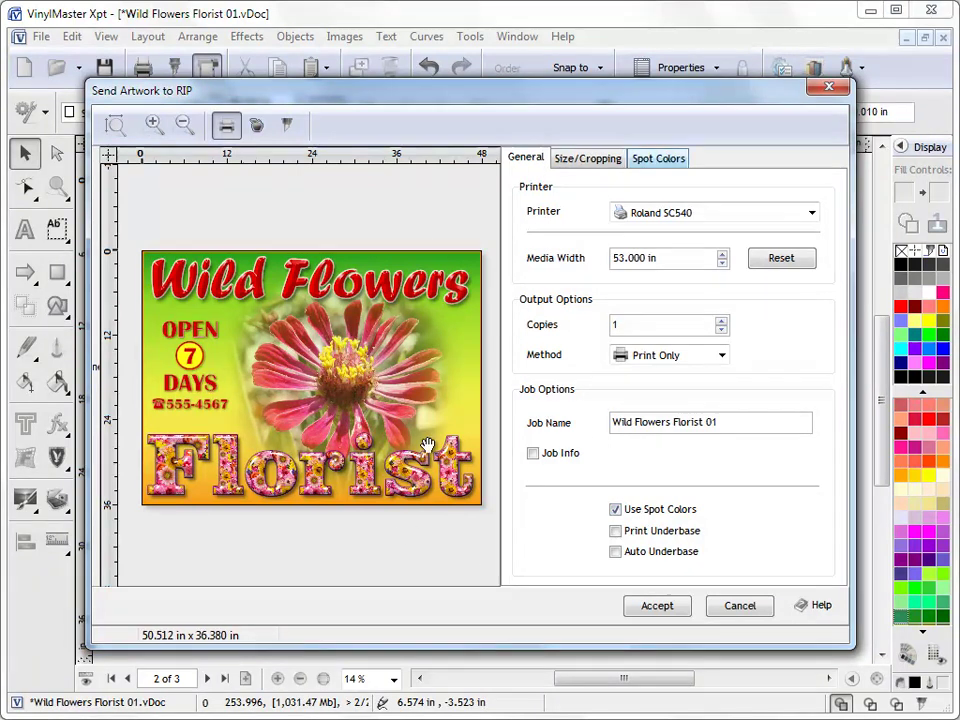
left_click(658, 158)
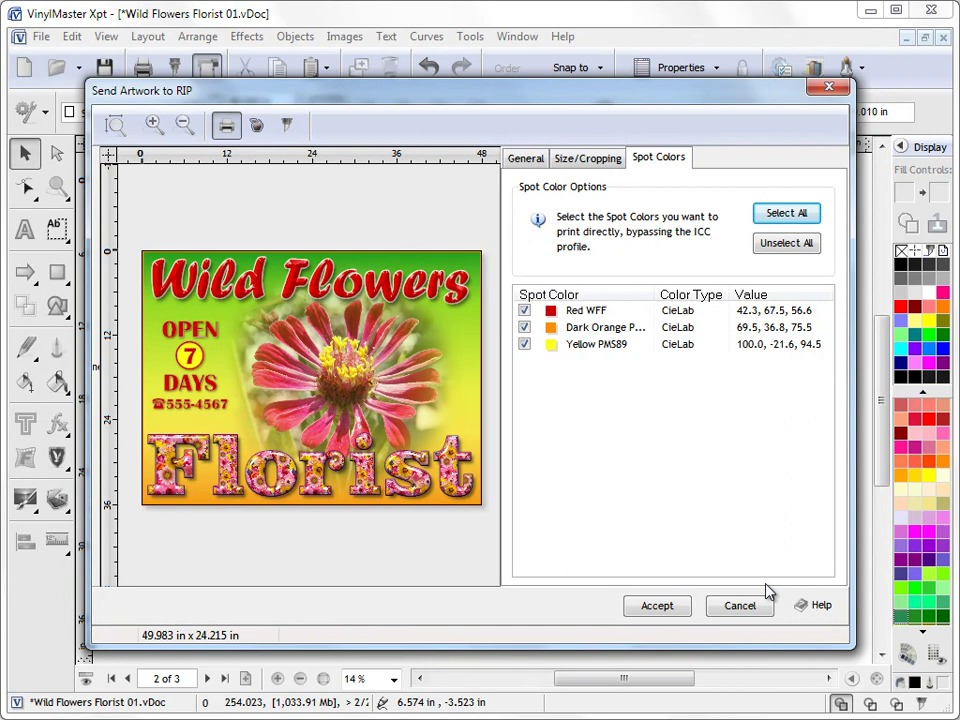
left_click(587, 158)
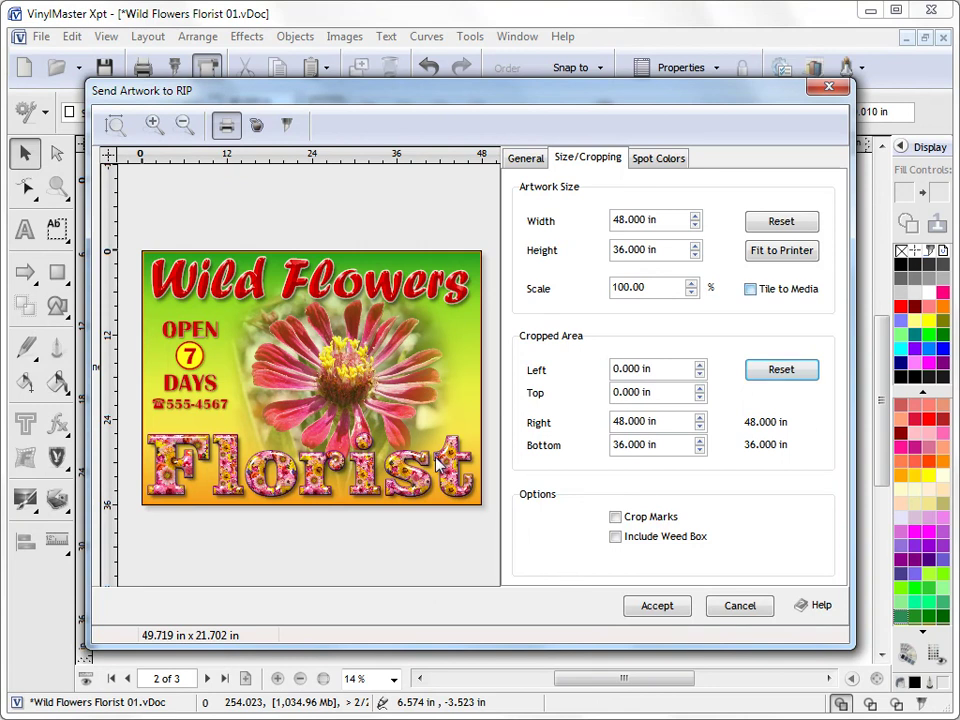
Enable Tile to Media, review the tile settings and send the florist artwork to the RIP Manager.
left_click(750, 289)
left_click(661, 158)
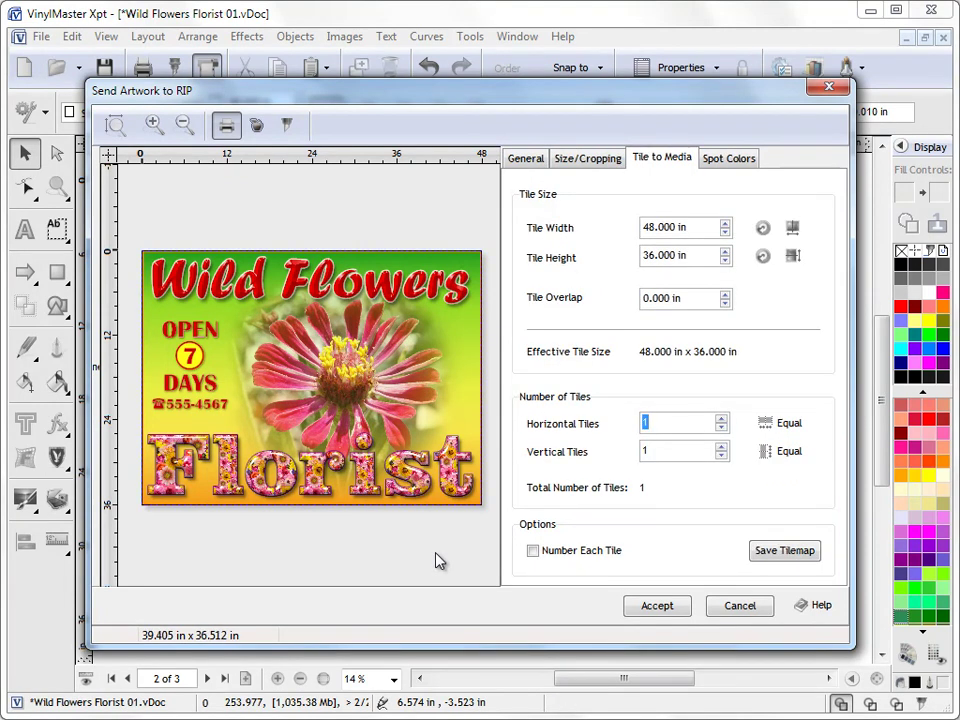
key("ctrl+Tab")
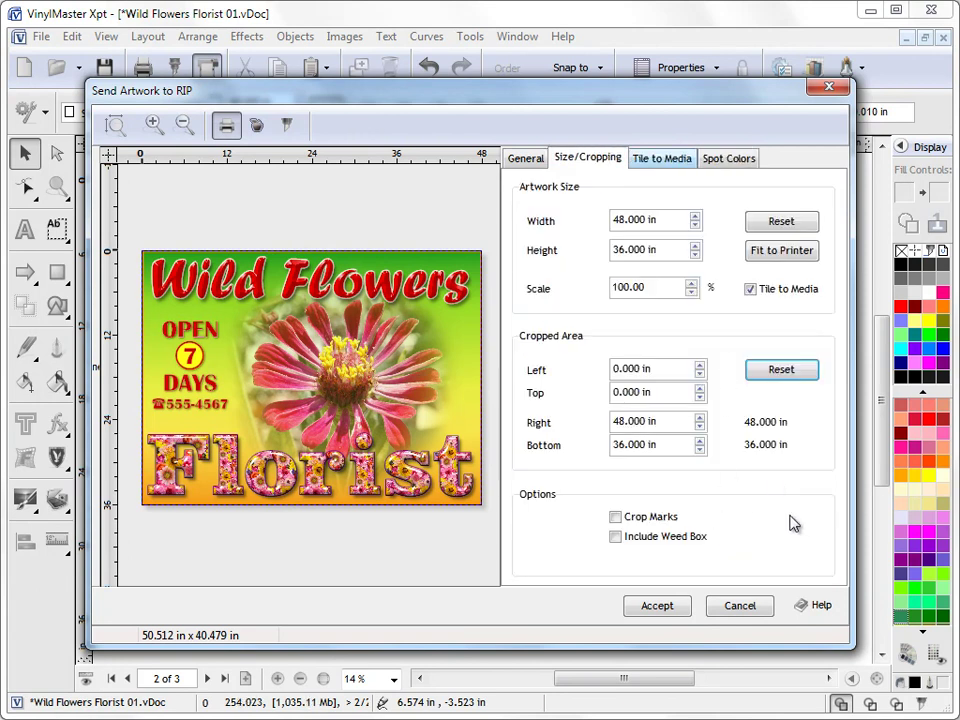
key("ctrl+Tab")
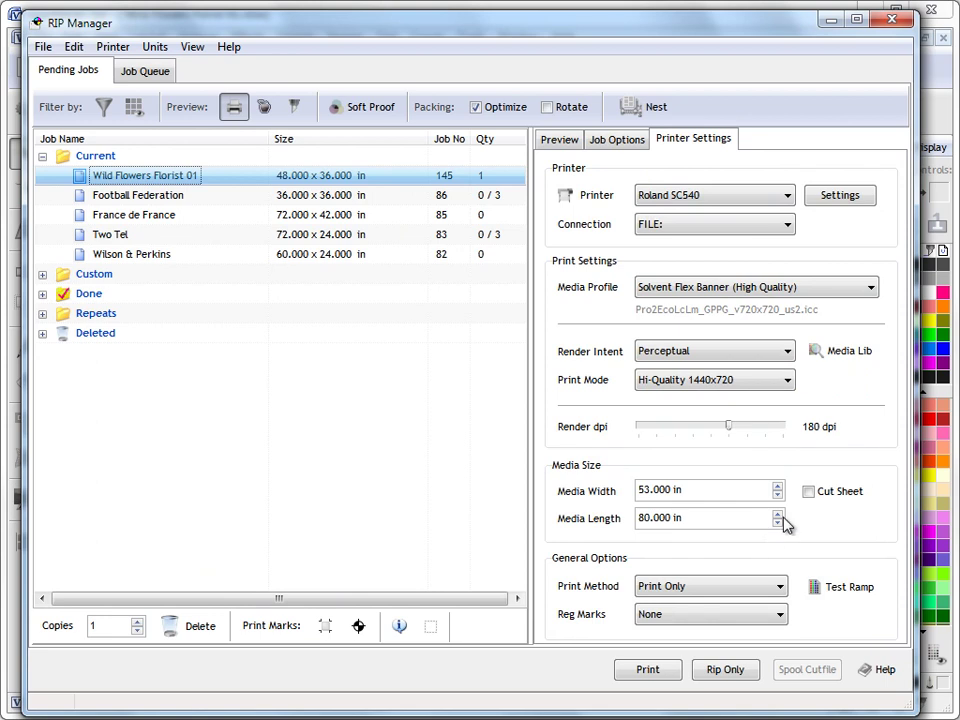
Preview each pending job in the Current folder on the printer media, returning to the Wild Flowers Florist 01 job.
left_click(112, 46)
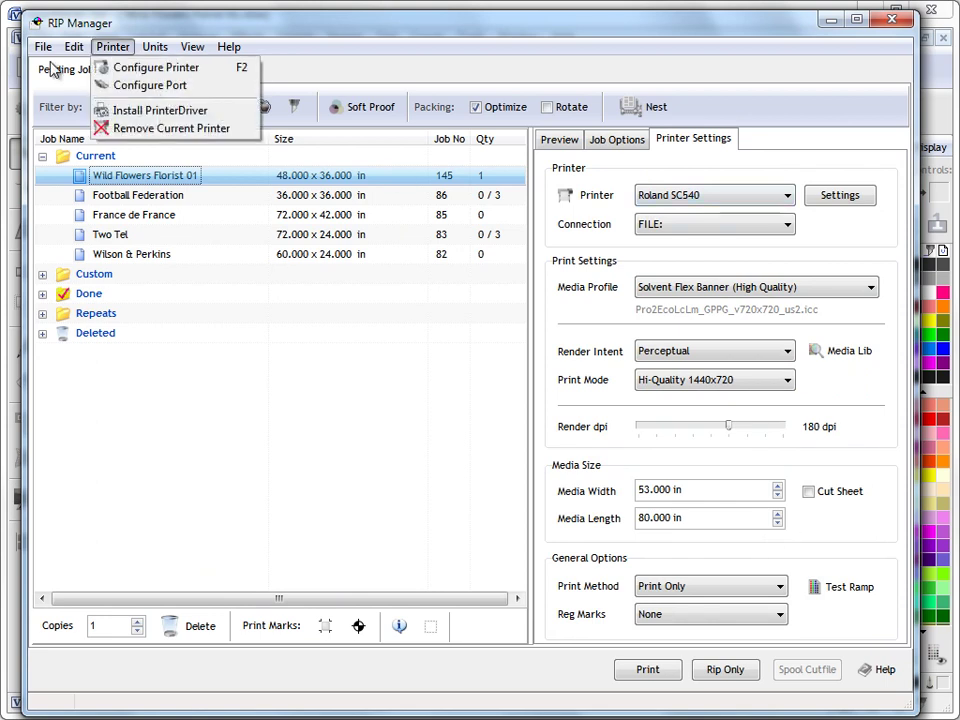
left_click(705, 547)
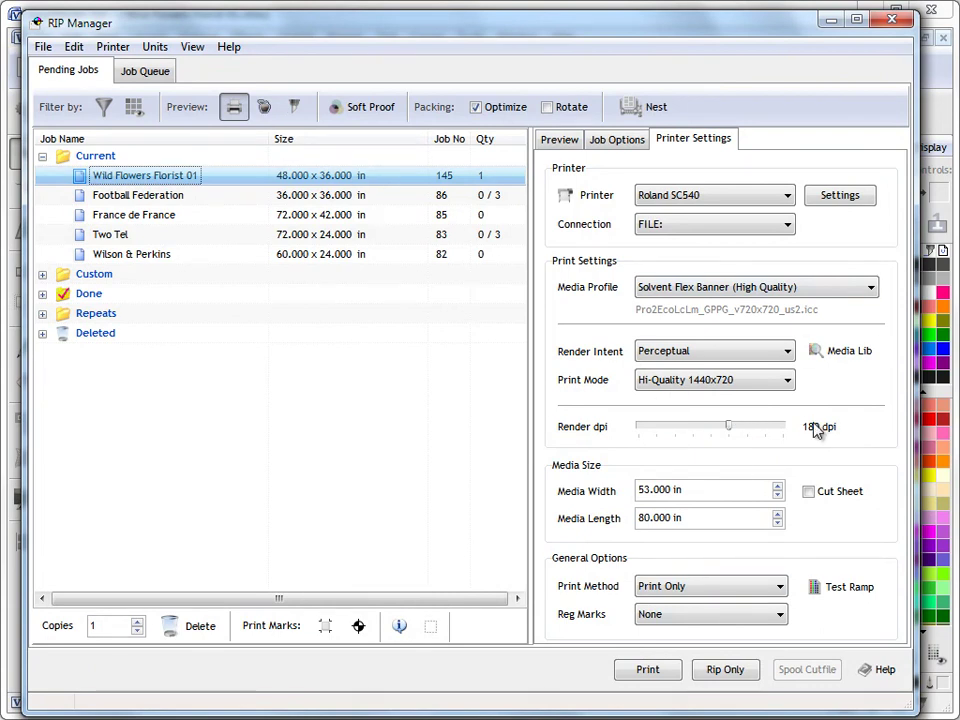
left_click(559, 139)
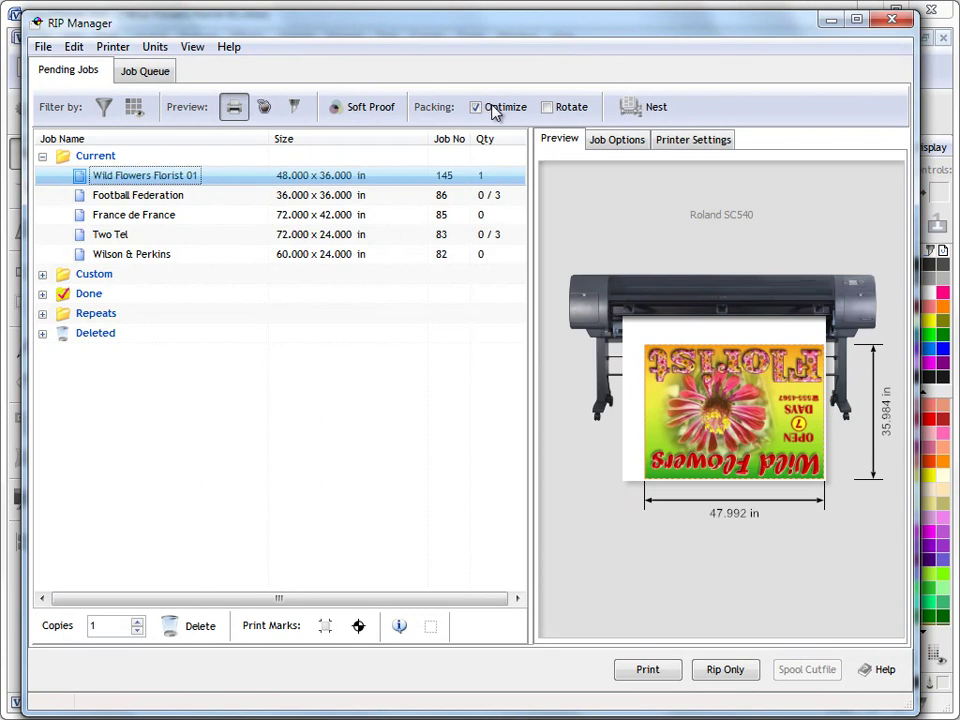
key("Down")
key("Down")
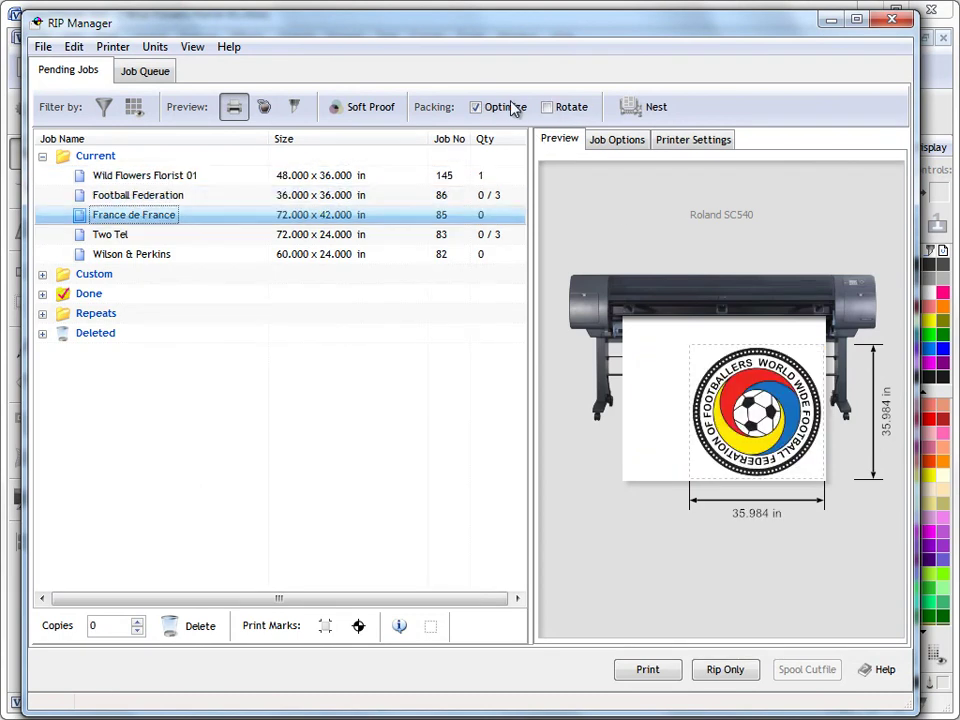
key("Down")
key("Down")
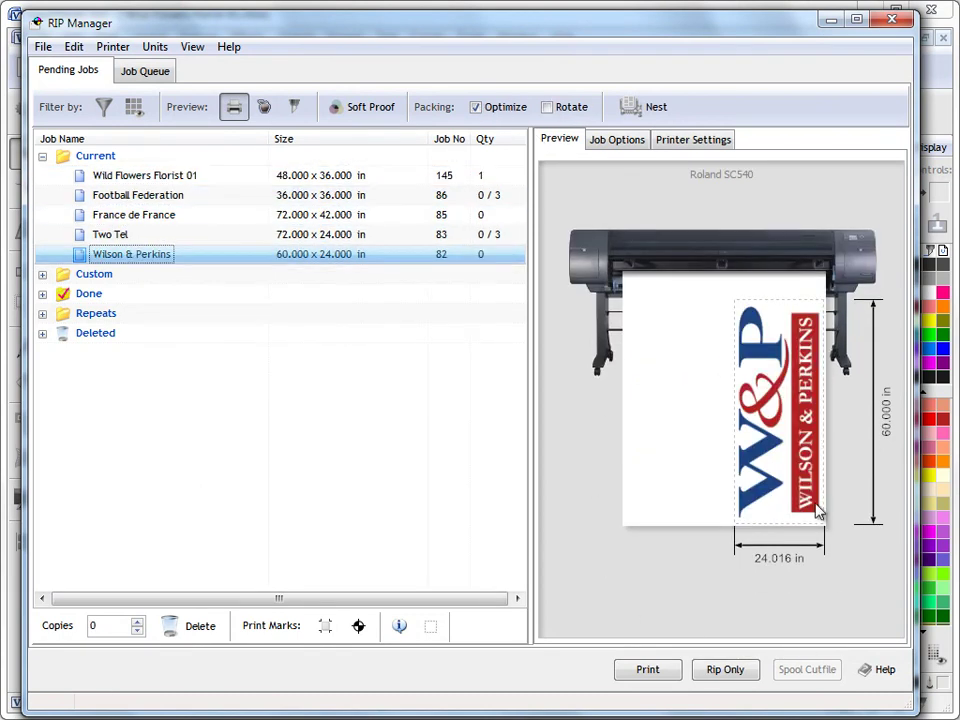
key("Home")
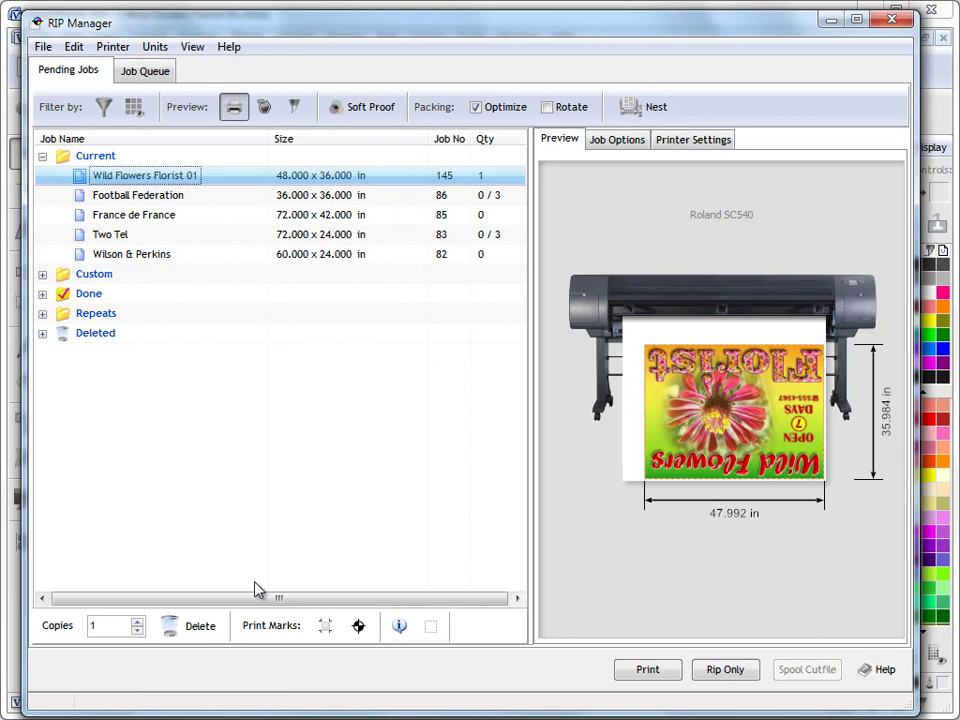
Print the Wild Flowers Florist 01 job and confirm printing it from the job queue.
left_click(736, 676)
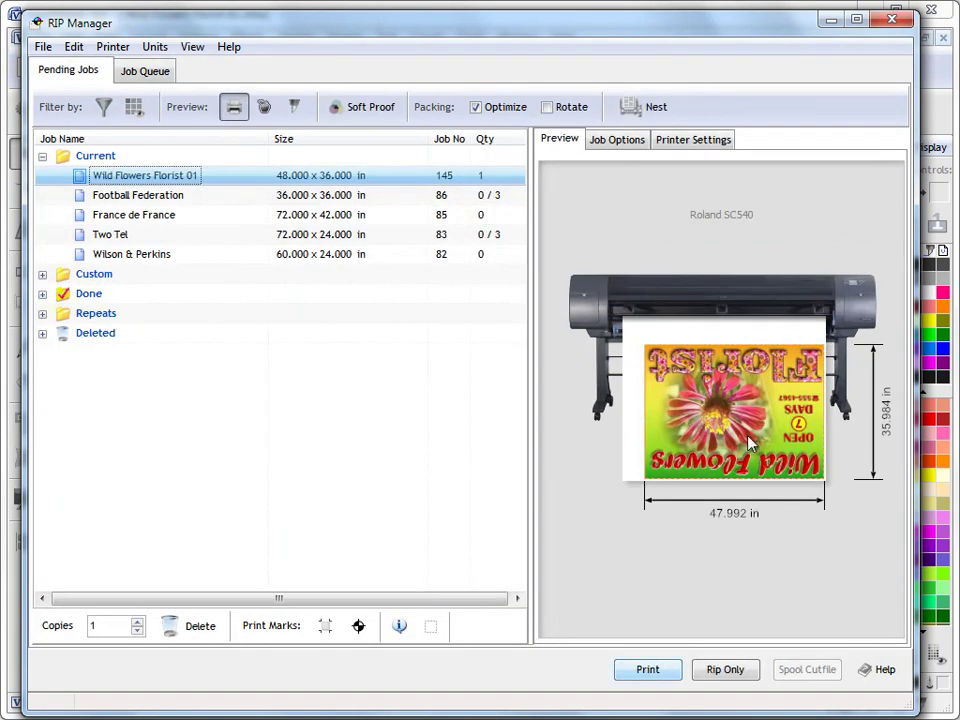
left_click(788, 388)
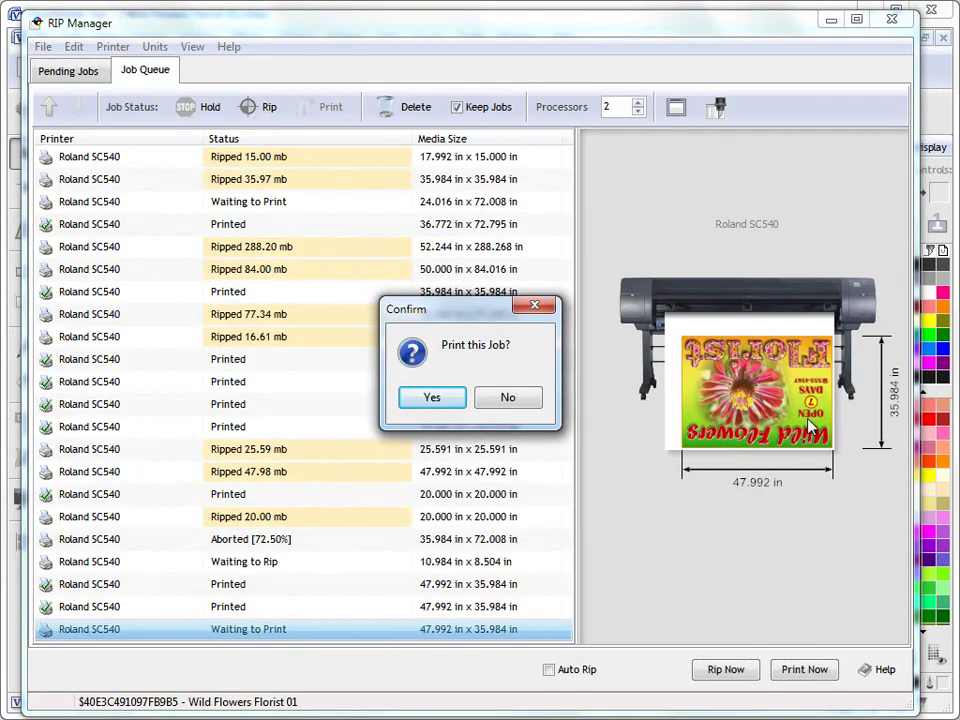
key("Return")
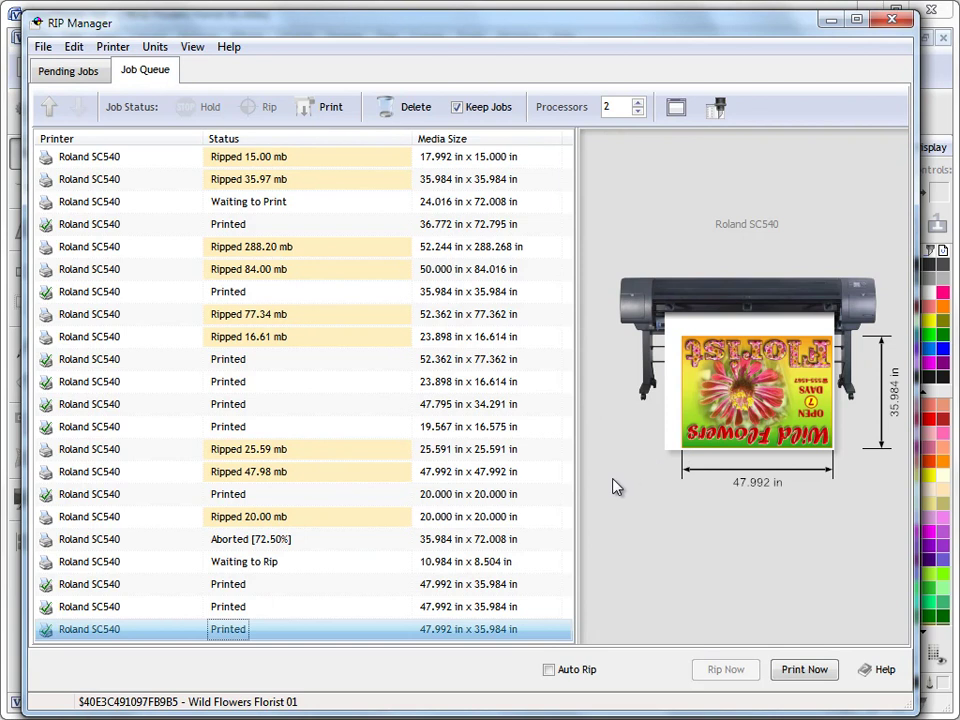
Return to the pending jobs and review the printer settings and media preview for the Football Federation job.
key("ctrl+Tab")
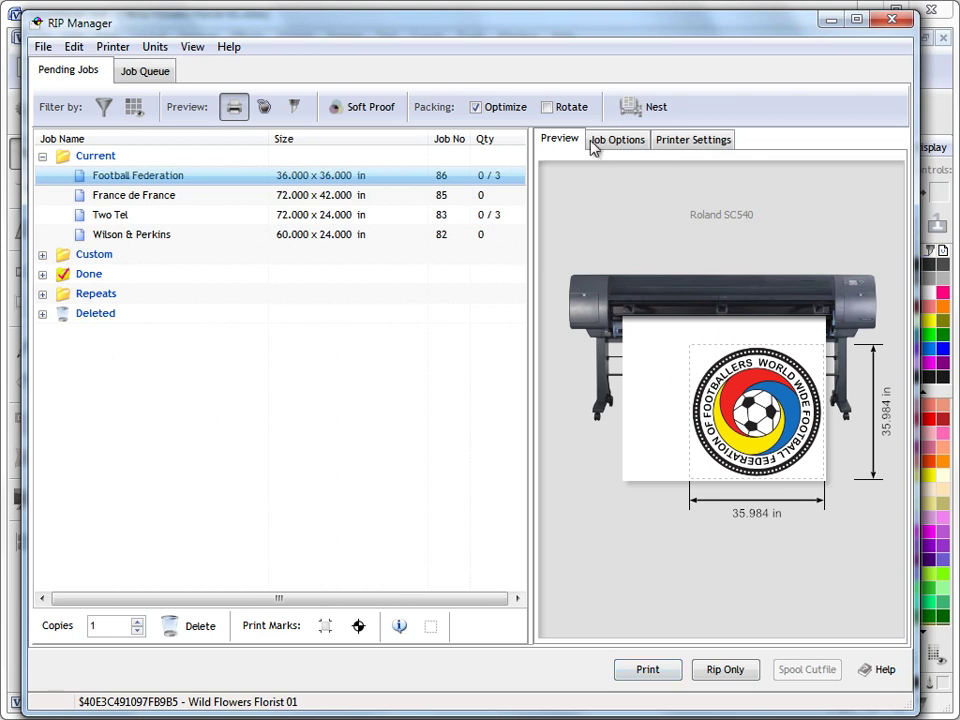
left_click(685, 139)
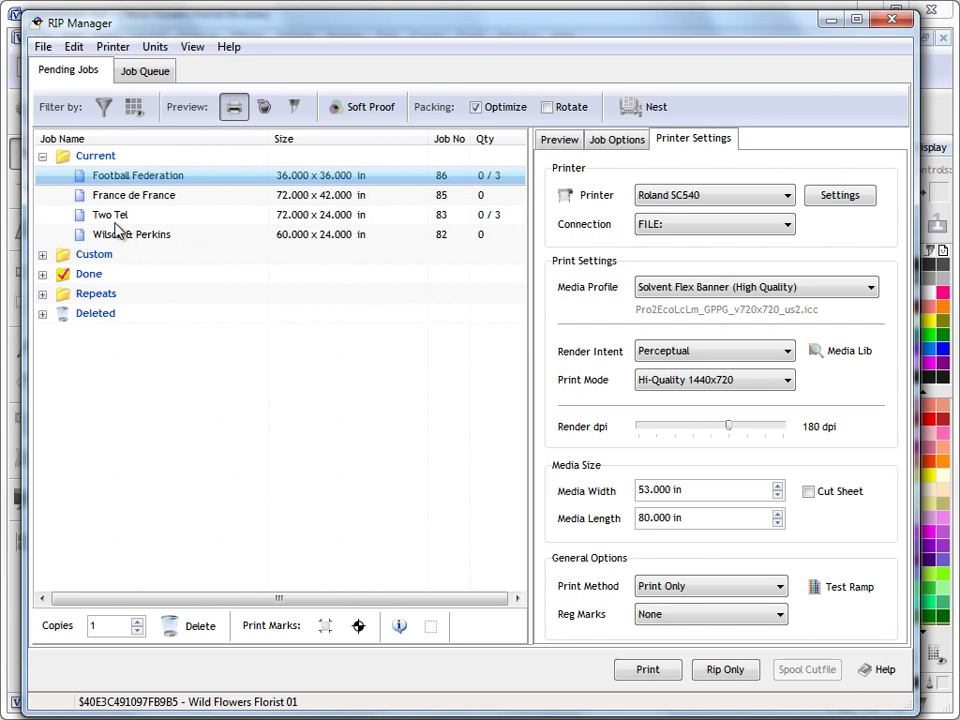
key("ctrl+Tab")
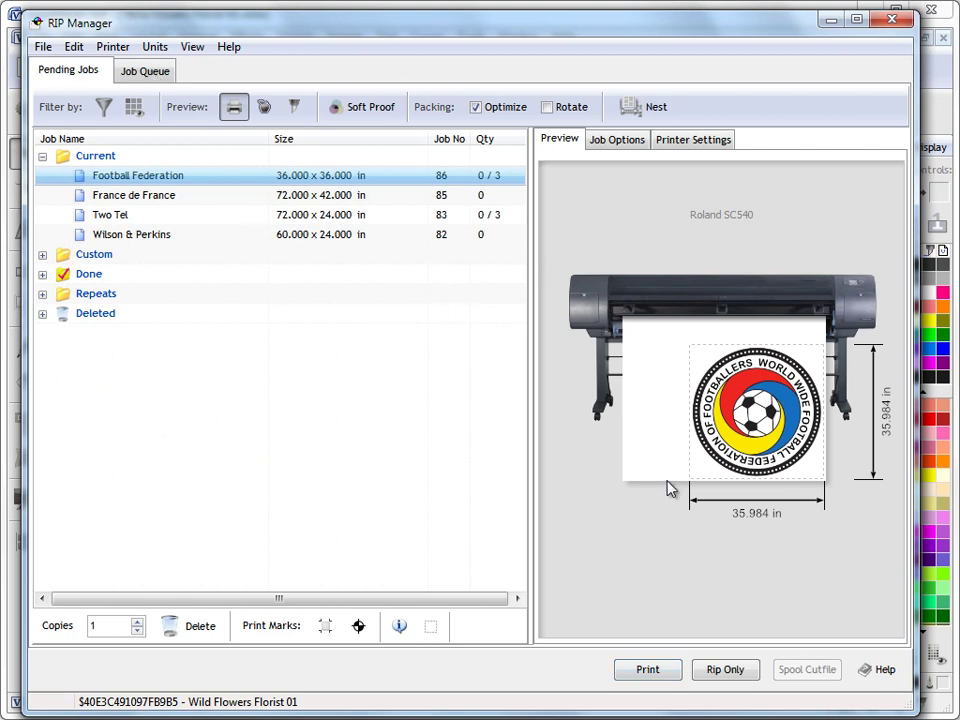
Examine the Football Federation job's options and colour adjustment controls, discard any correction and return to VinylMaster.
left_click(617, 139)
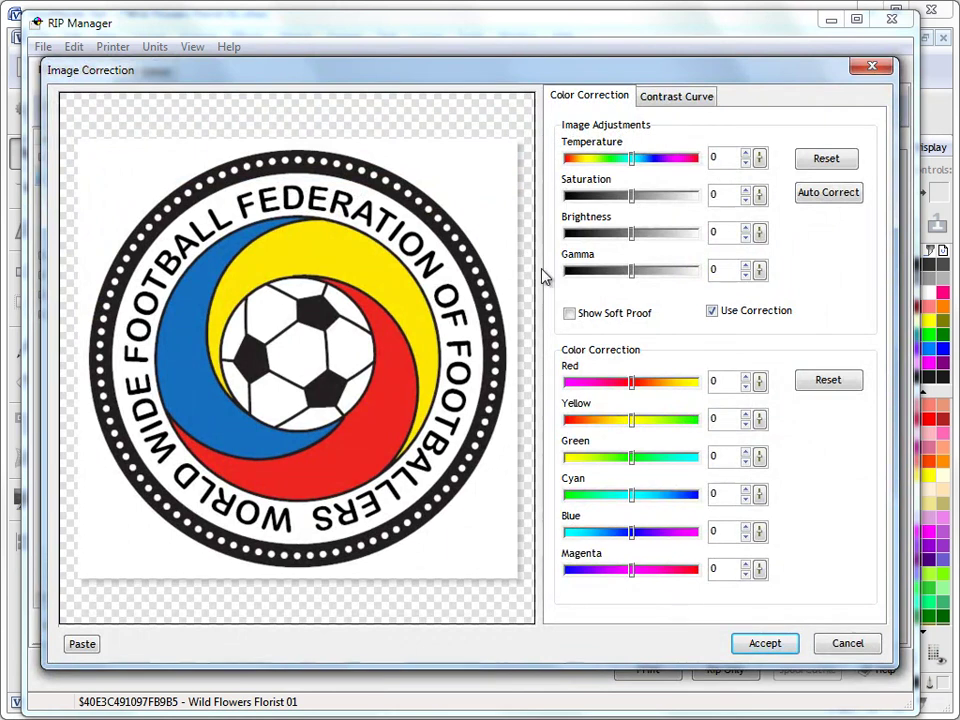
left_click(846, 643)
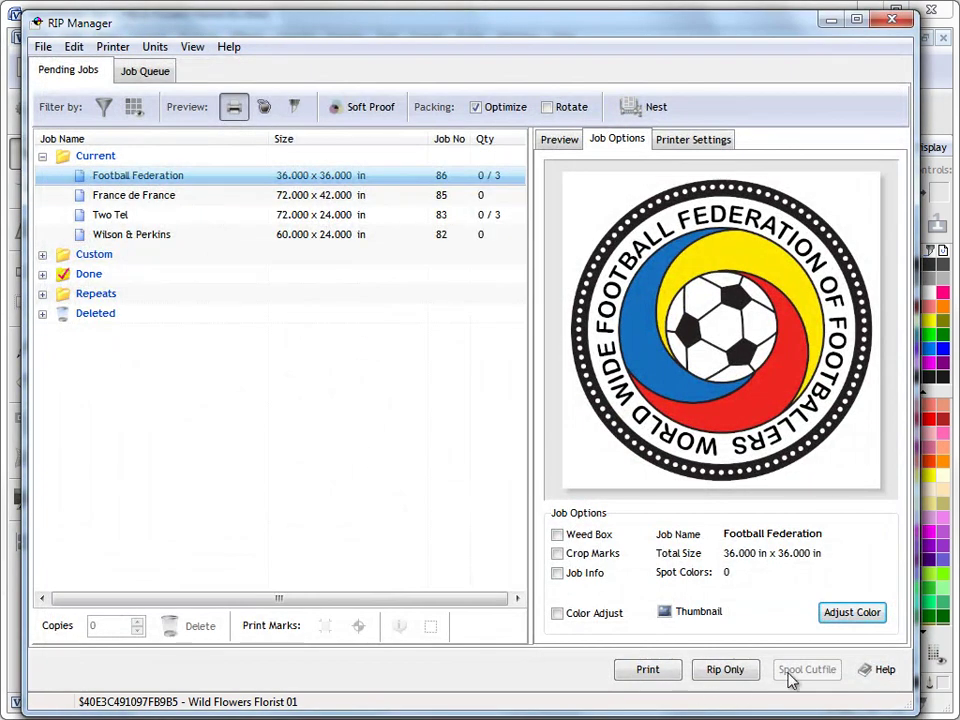
key("ctrl+Tab")
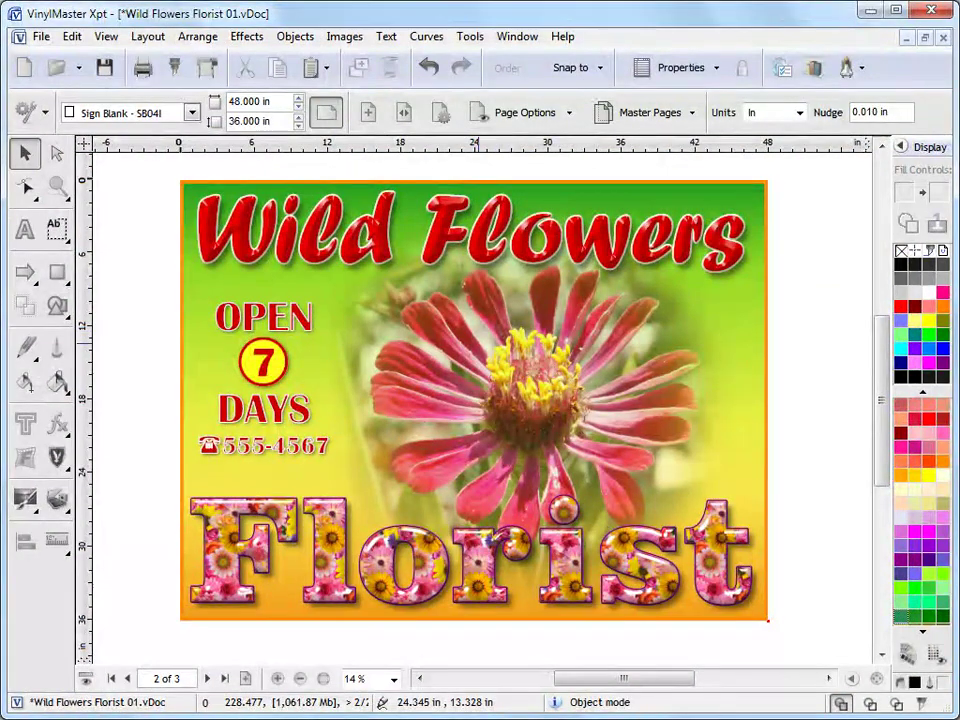
Send the eagle and globe artwork on page 3 to the RIP Manager with the method set to Print & Cut.
left_click(207, 678)
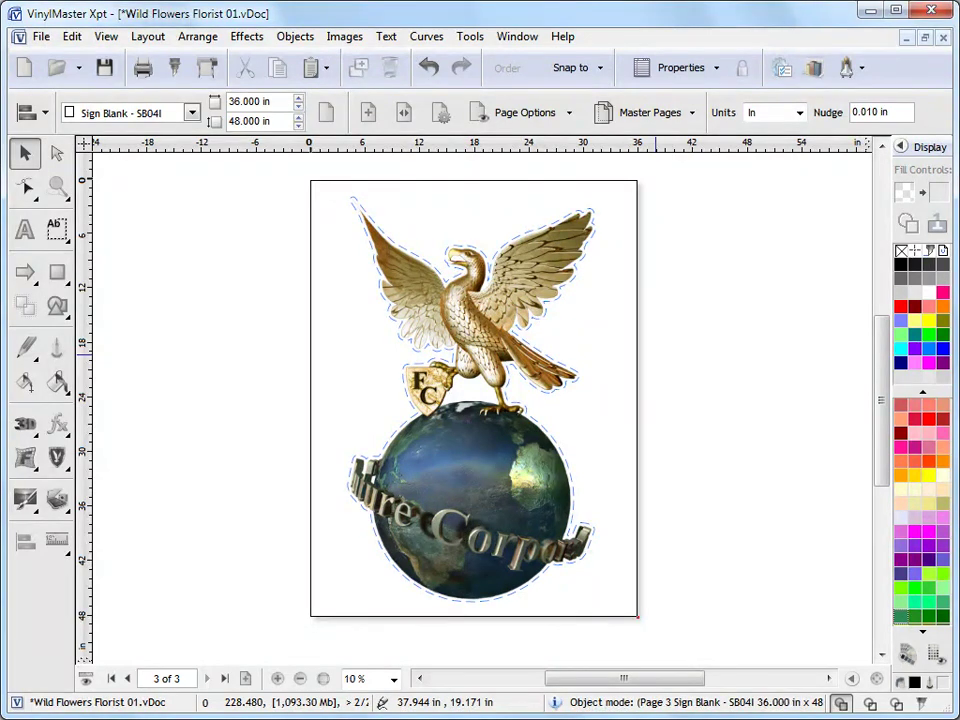
left_click(207, 67)
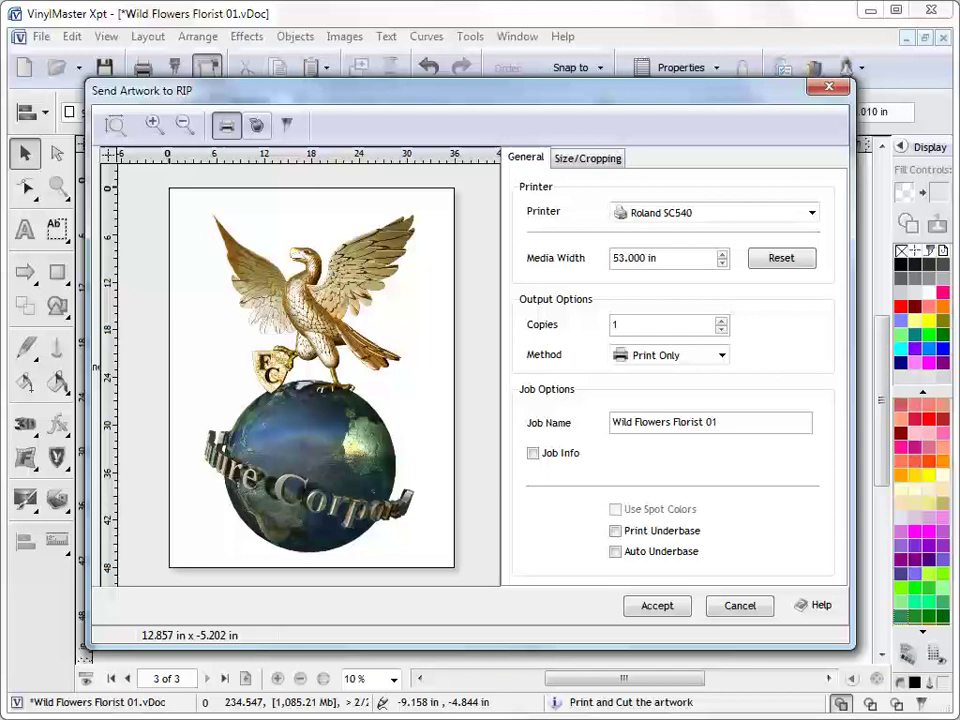
left_click(257, 124)
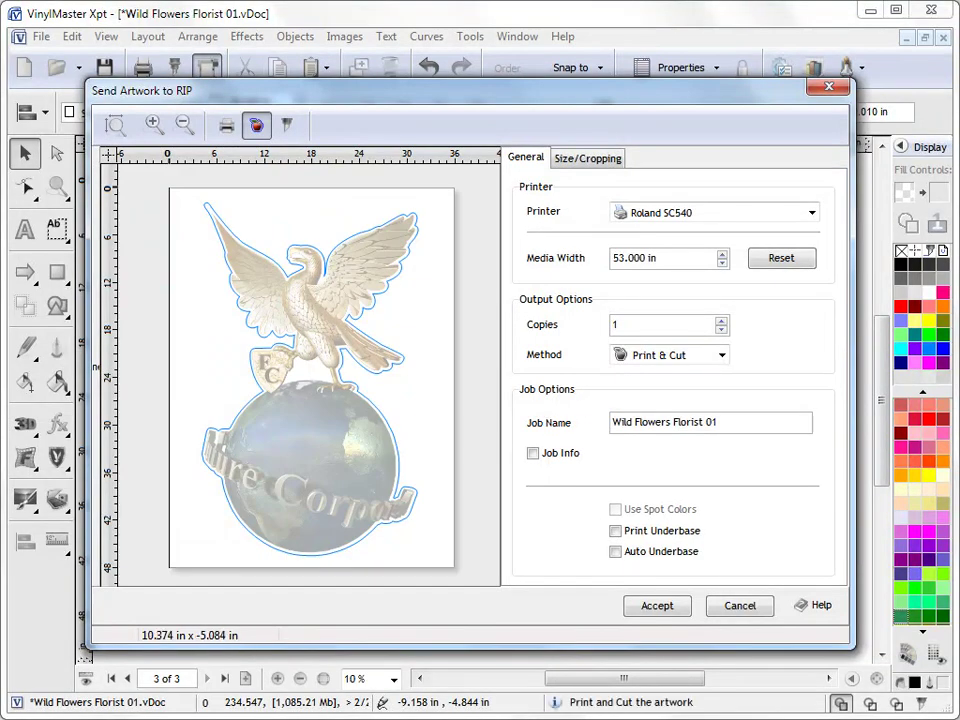
left_click(721, 355)
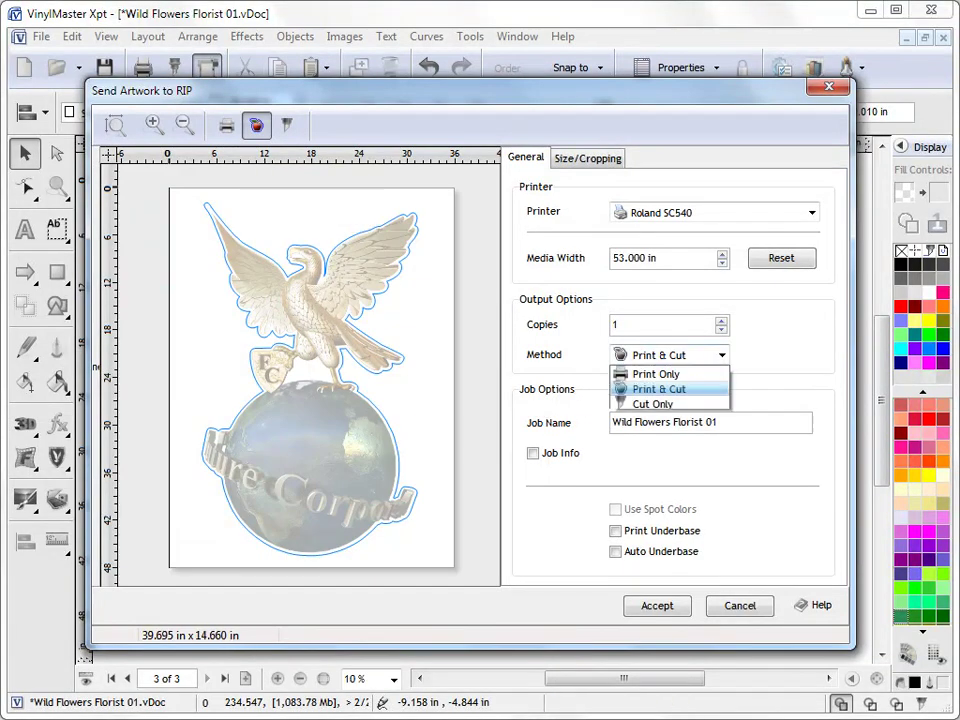
left_click(660, 389)
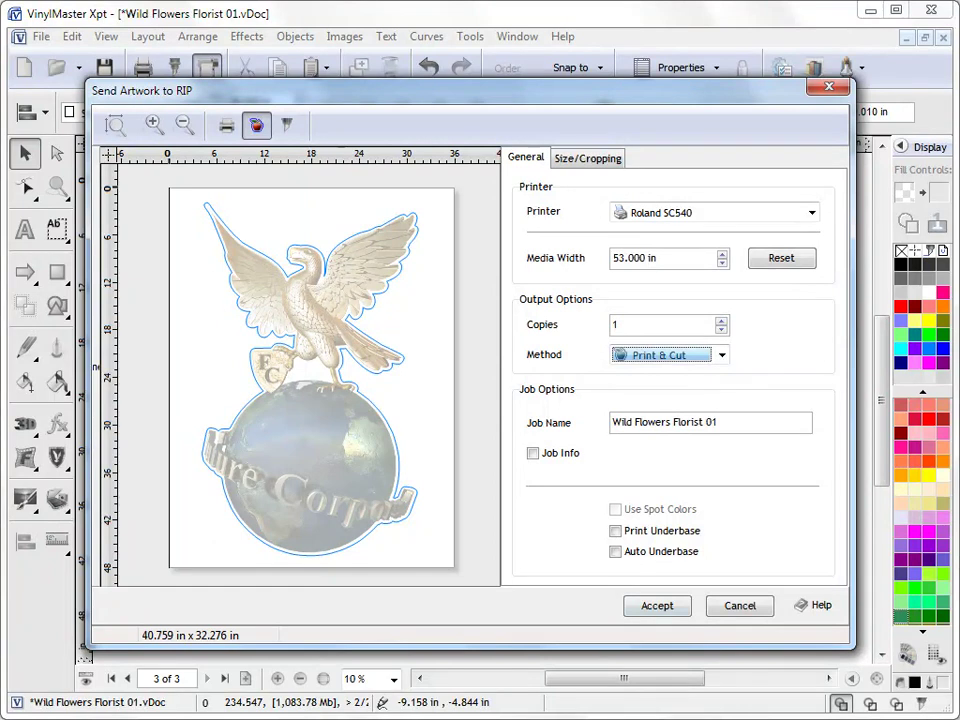
left_click(657, 605)
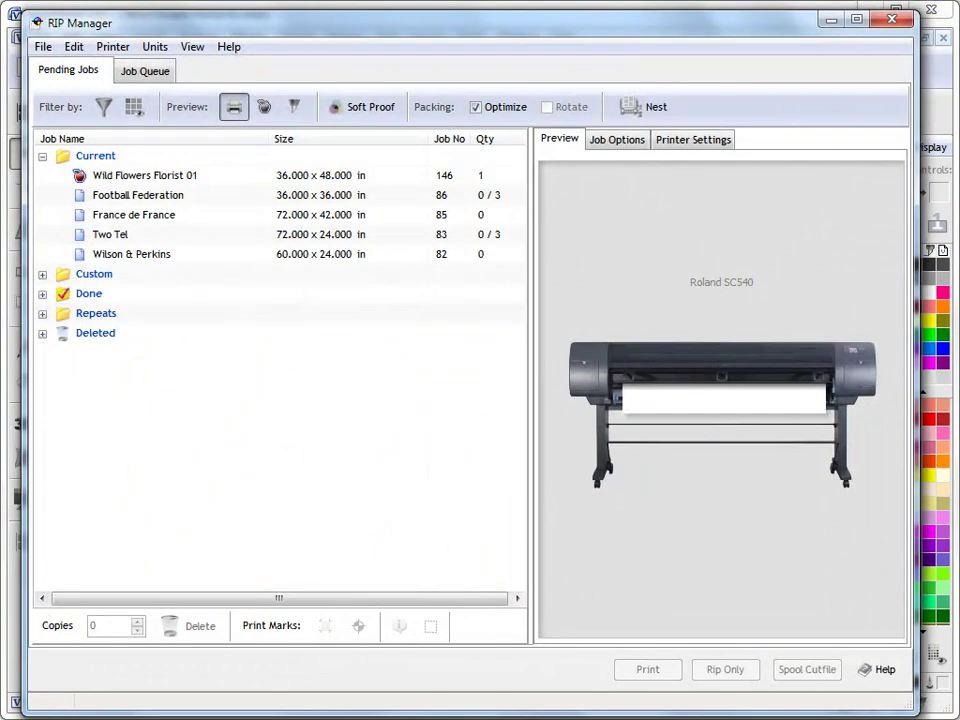
Preview the new 36 x 48 in Wild Flowers Florist 01 job with its print and cut contours.
left_click(144, 175)
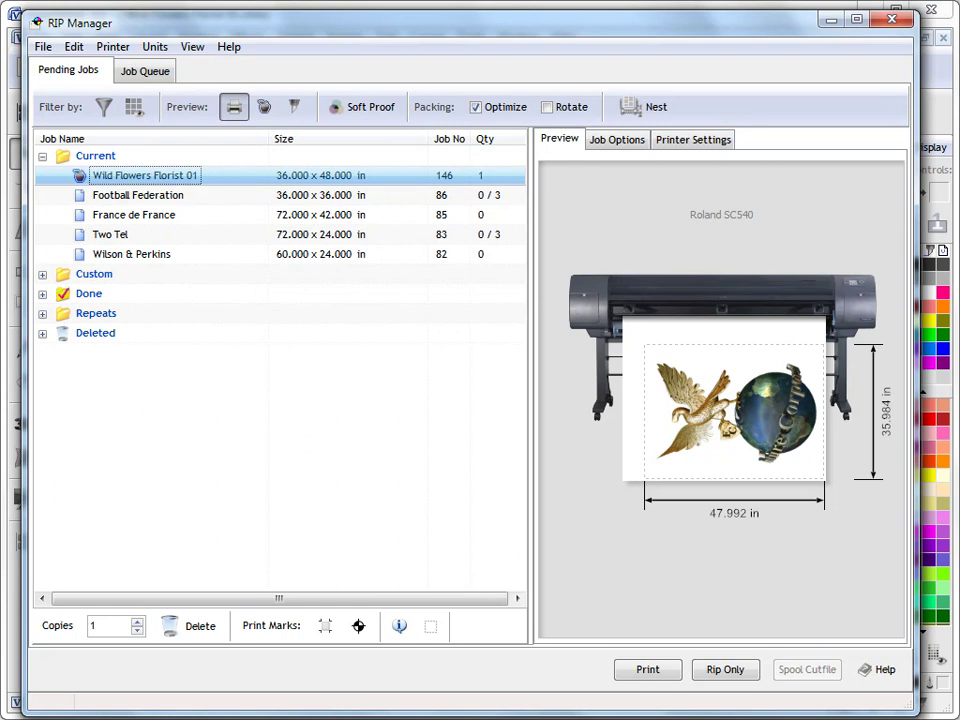
left_click(264, 107)
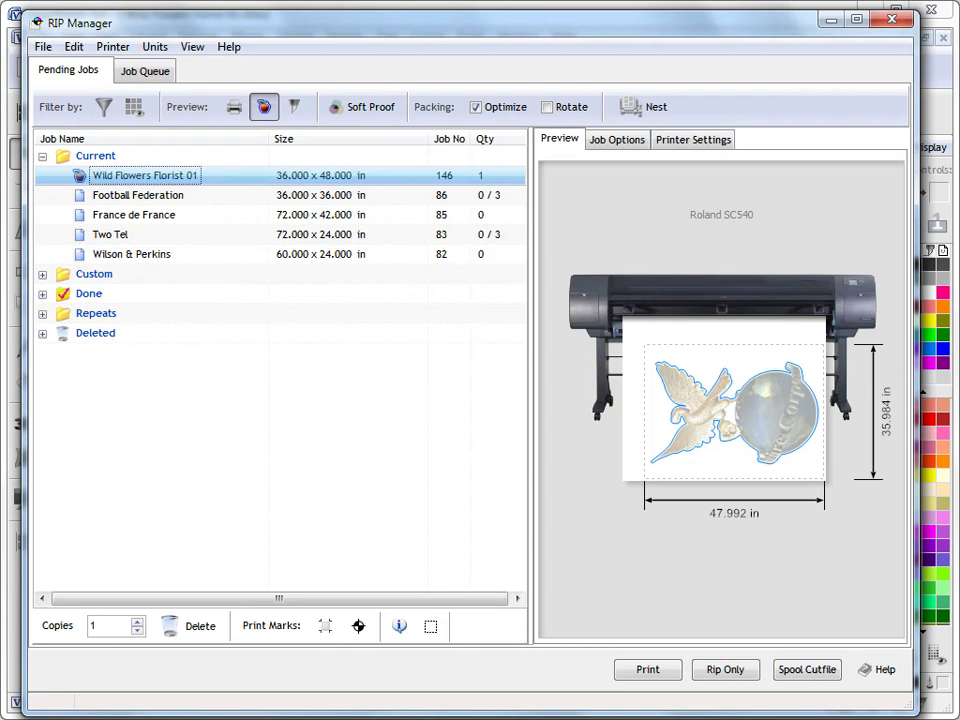
Print the pending Wild Flowers Florist 01 job, confirm it and select its entry in the job queue.
left_click(647, 669)
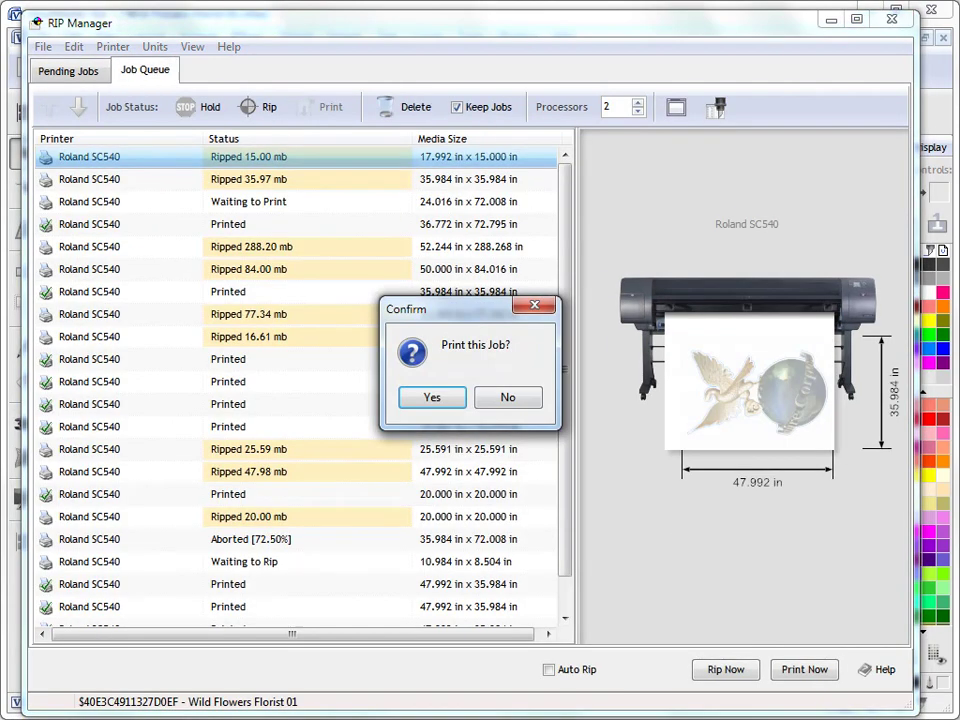
key("Return")
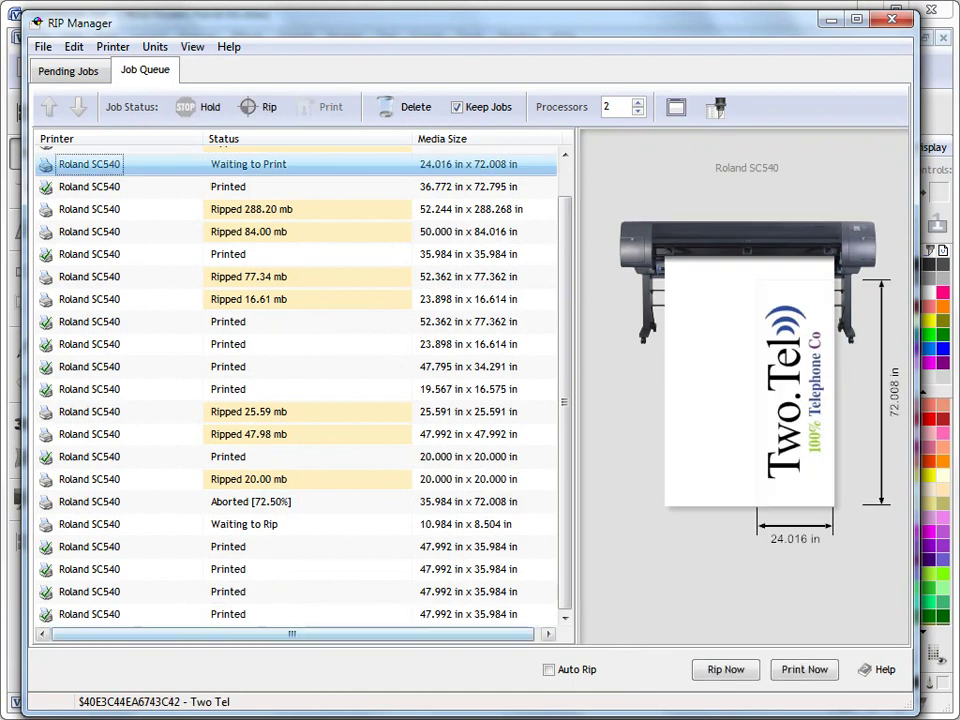
left_click(468, 614)
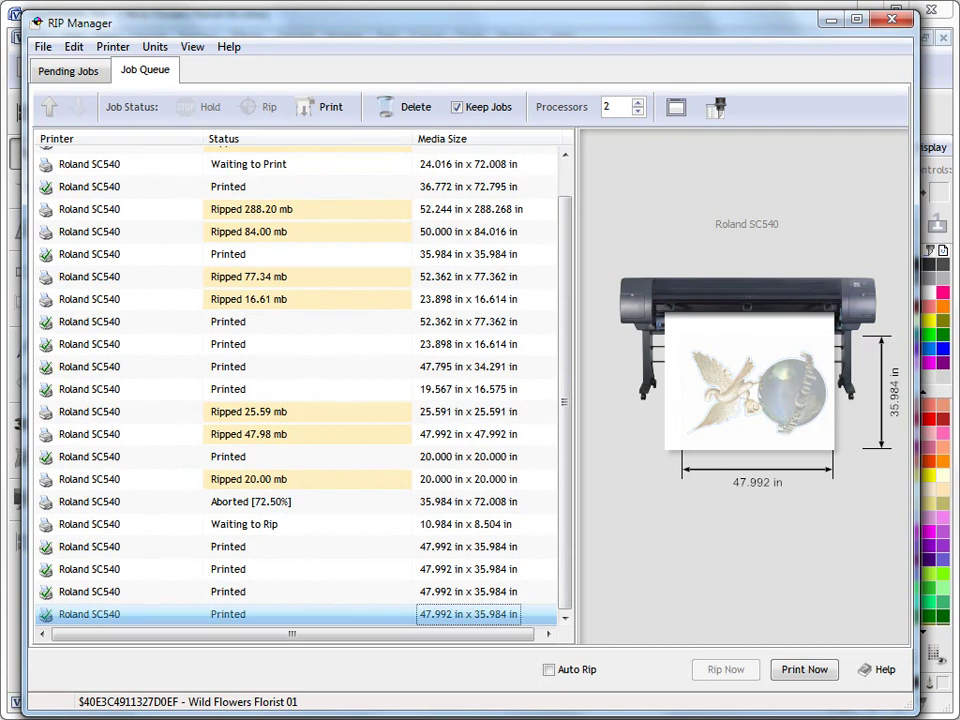
Preview the pending Football Federation job in print view, then return to the job queue.
left_click(68, 71)
left_click(133, 195)
left_click(137, 175)
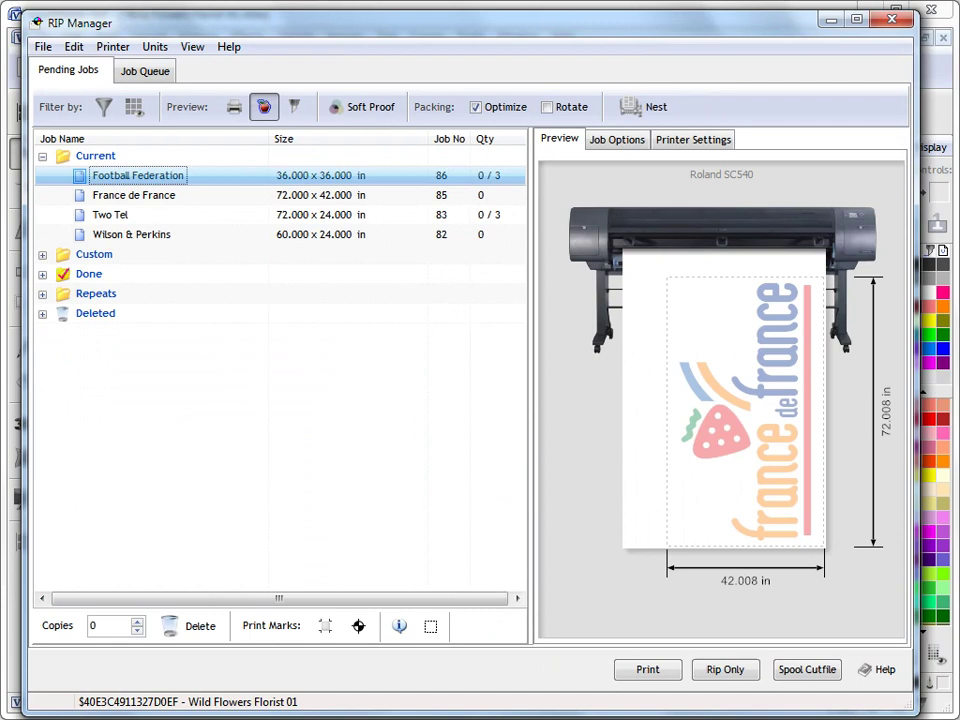
left_click(234, 107)
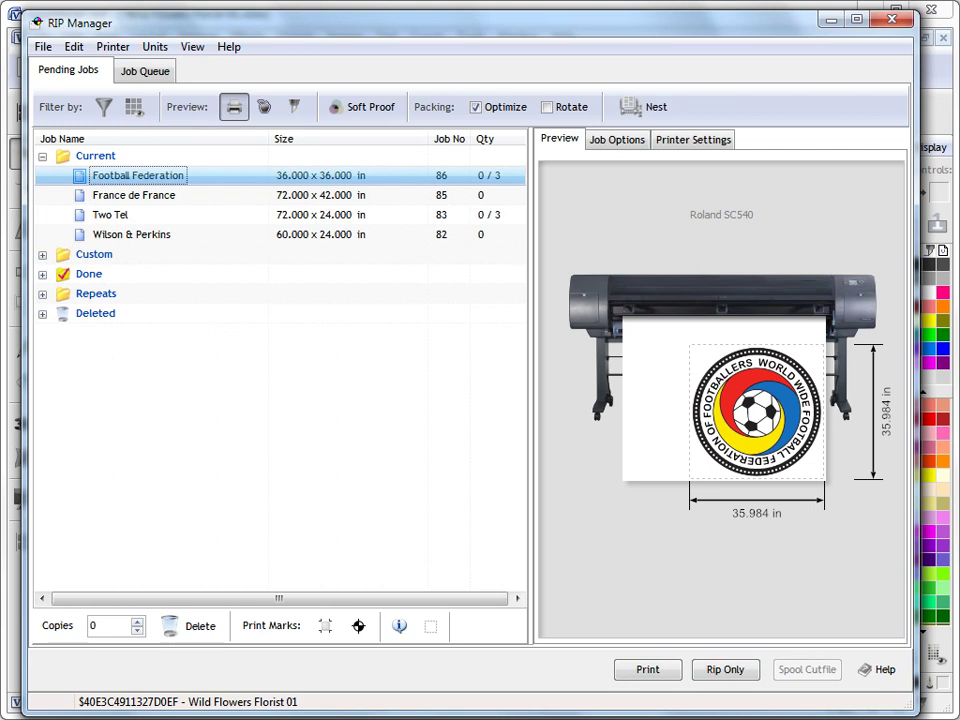
key("ctrl+Tab")
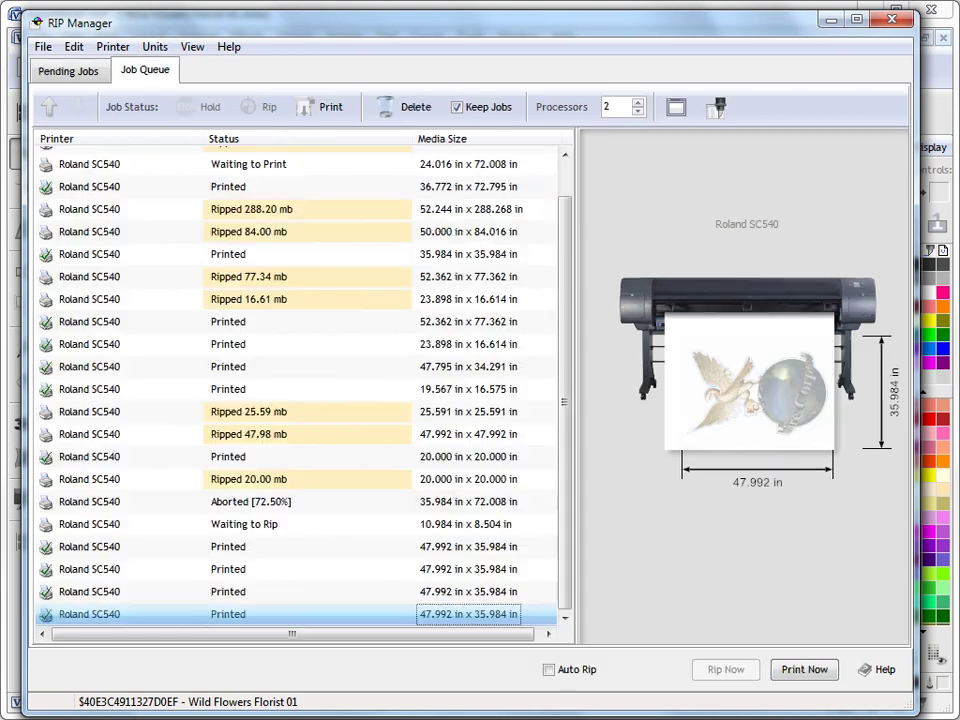
Switch to VinylMaster and send the page 3 eagle and globe artwork to the RIP Manager again as one Print & Cut copy.
key("ctrl+Tab")
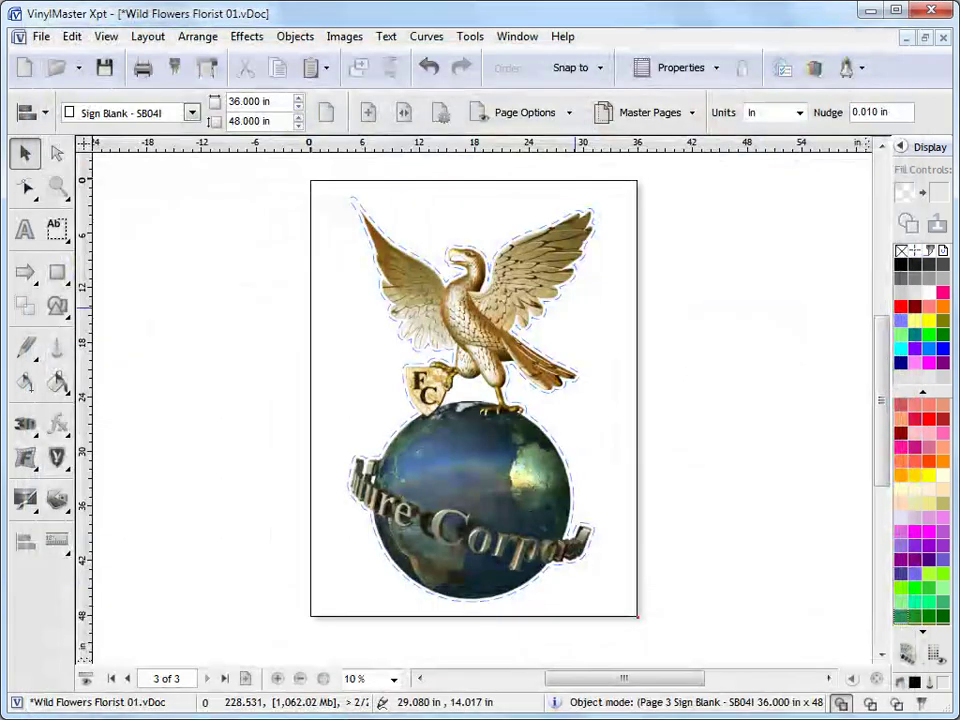
left_click(207, 67)
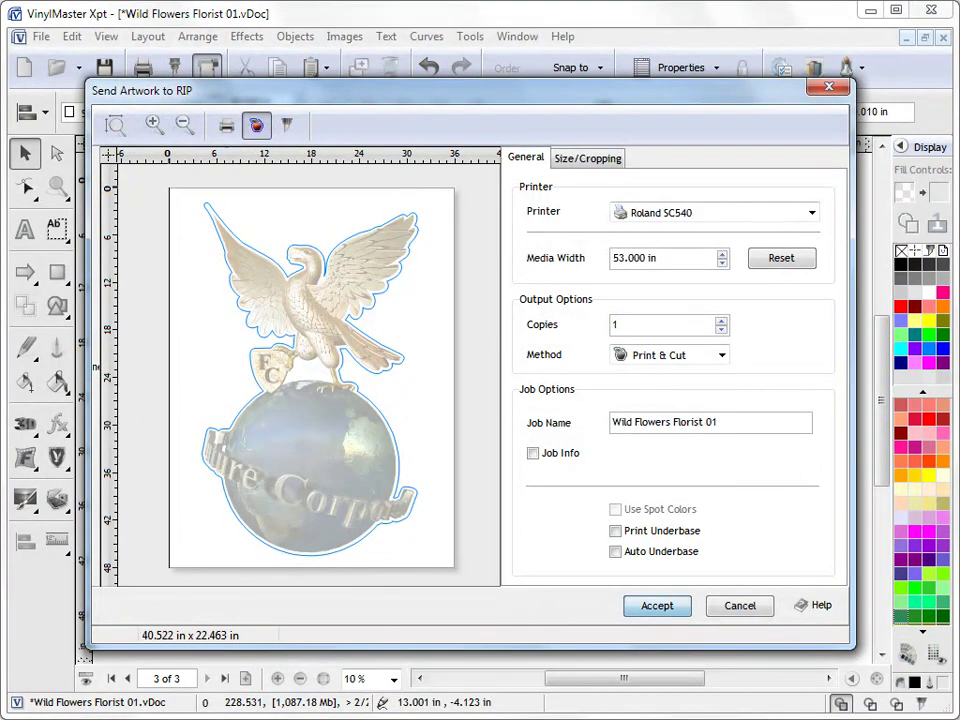
key("Return")
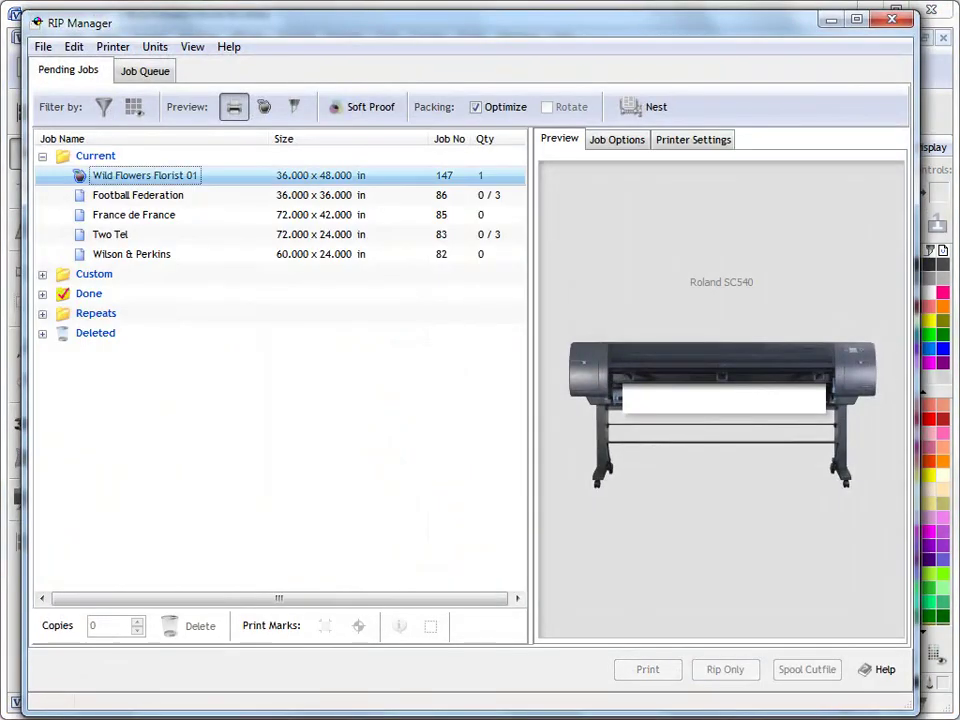